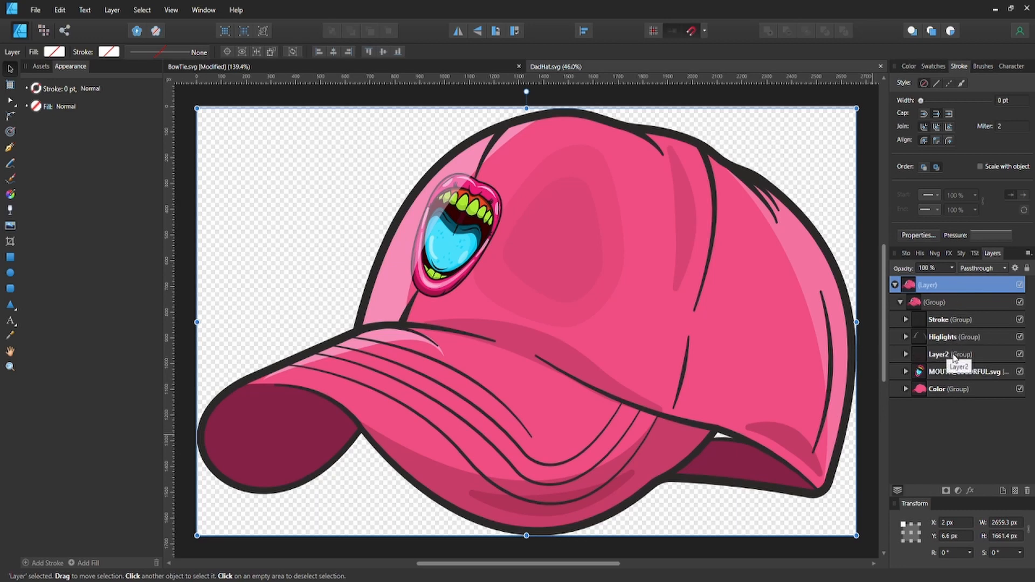
Step: Check what the Layer2 group contains by toggling its visibility, and rename the group to Shadows
click(951, 355)
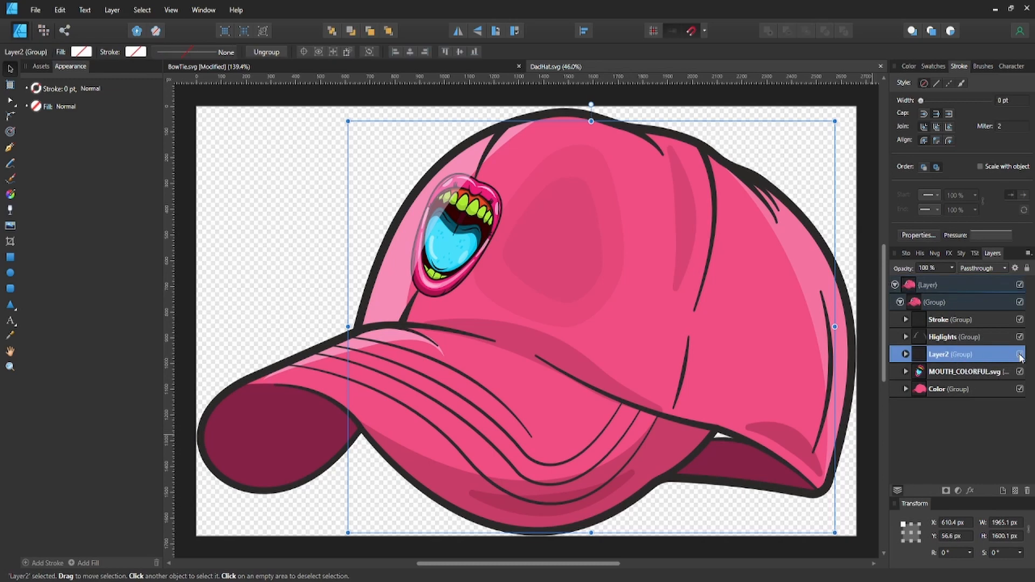
click(1019, 355)
click(1019, 354)
double_click(940, 354)
key(BackSpace)
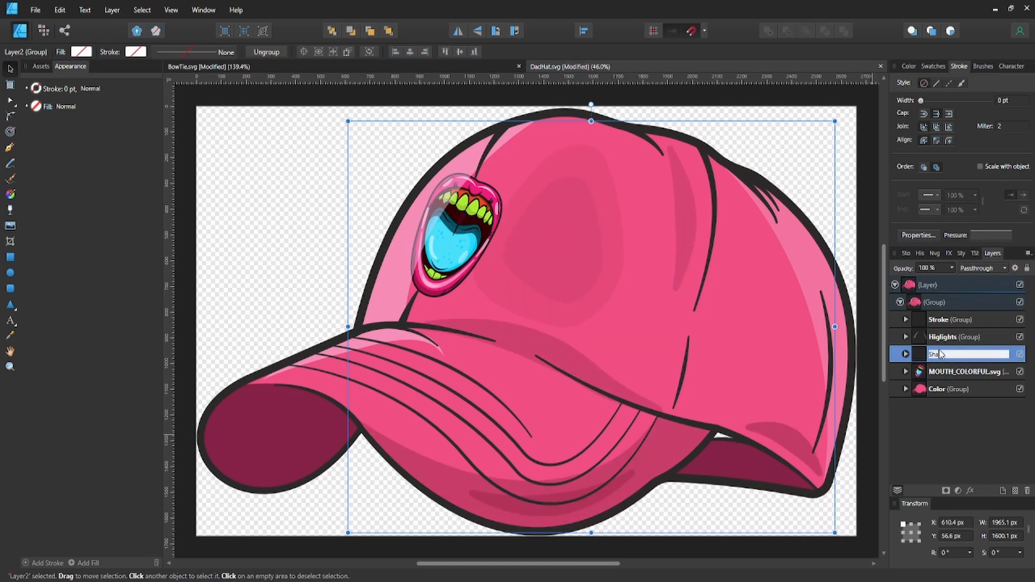
text(Shadows)
key(Return)
Step: Change the fill of all the objects inside the Stroke group to purple
click(948, 320)
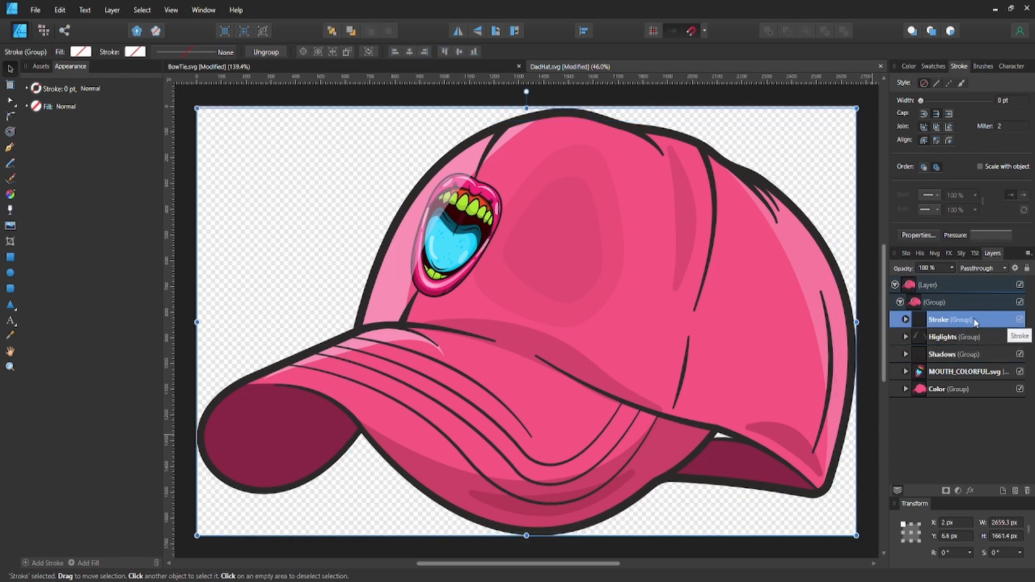
click(905, 319)
click(921, 339)
scroll(924, 342, down, 3)
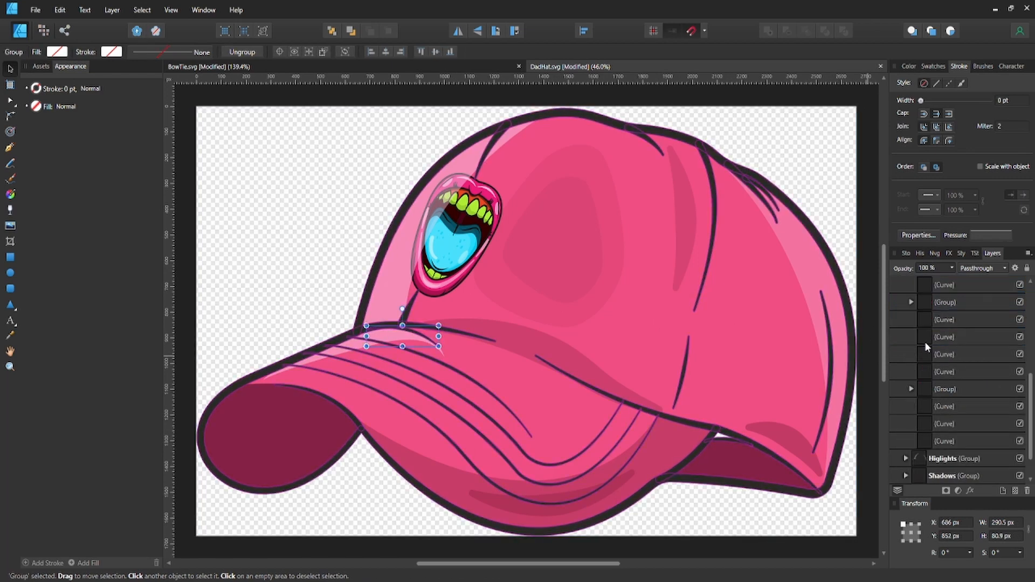
scroll(919, 435, down, 2)
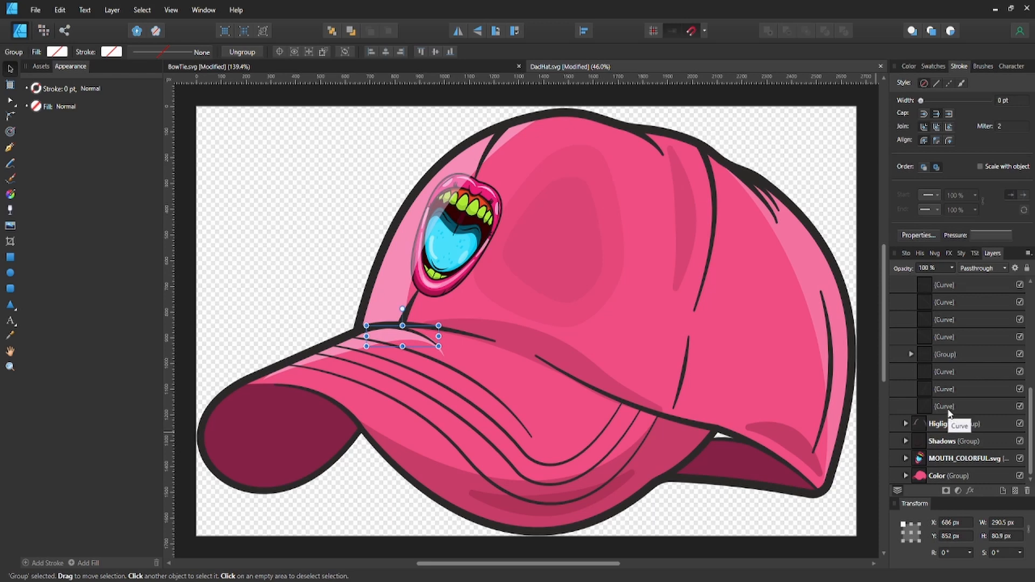
scroll(947, 409, up, 5)
scroll(948, 409, down, 3)
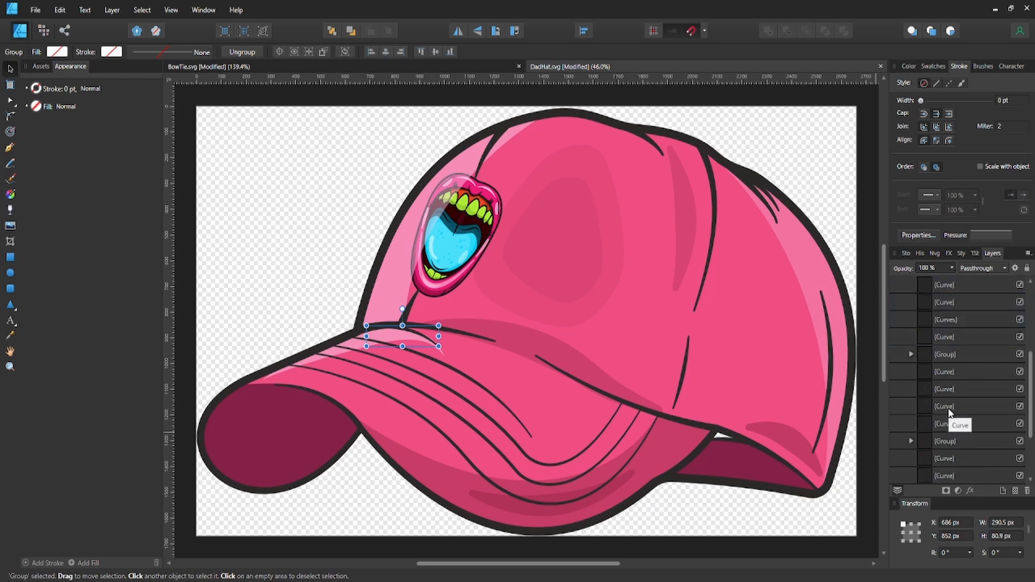
scroll(948, 410, down, 2)
scroll(948, 404, up, 6)
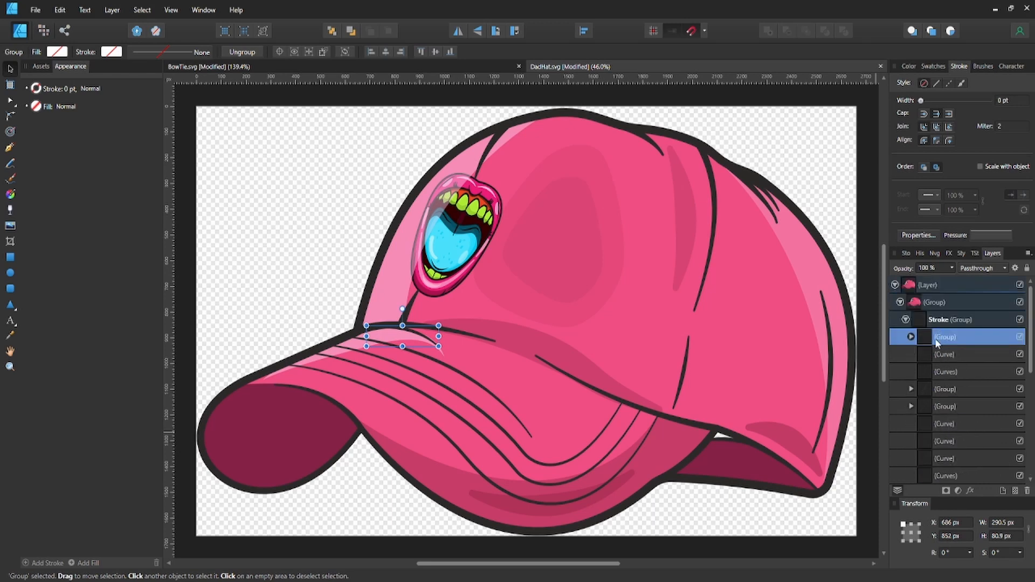
scroll(936, 347, down, 4)
shift+click(940, 405)
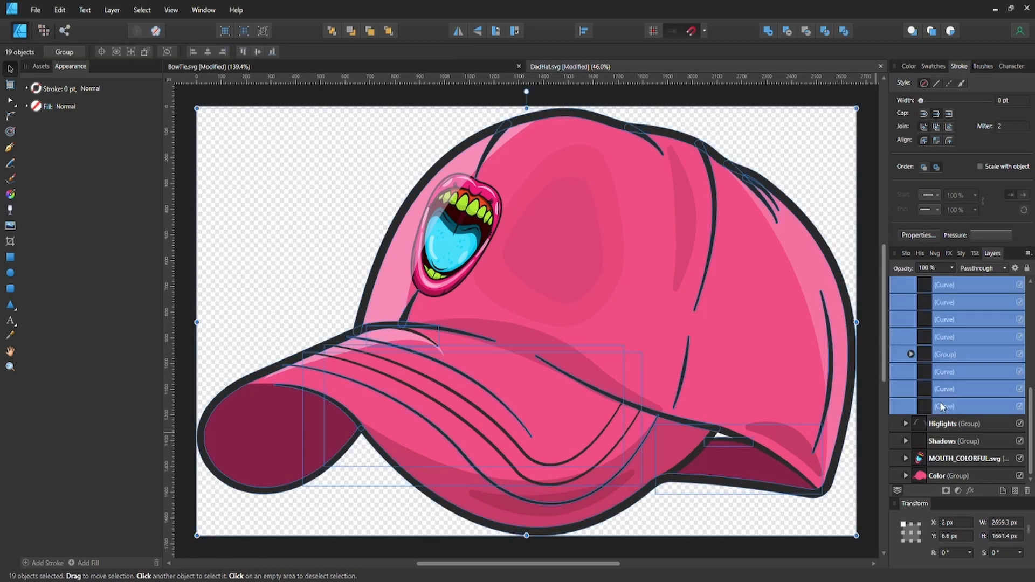
click(39, 106)
click(37, 105)
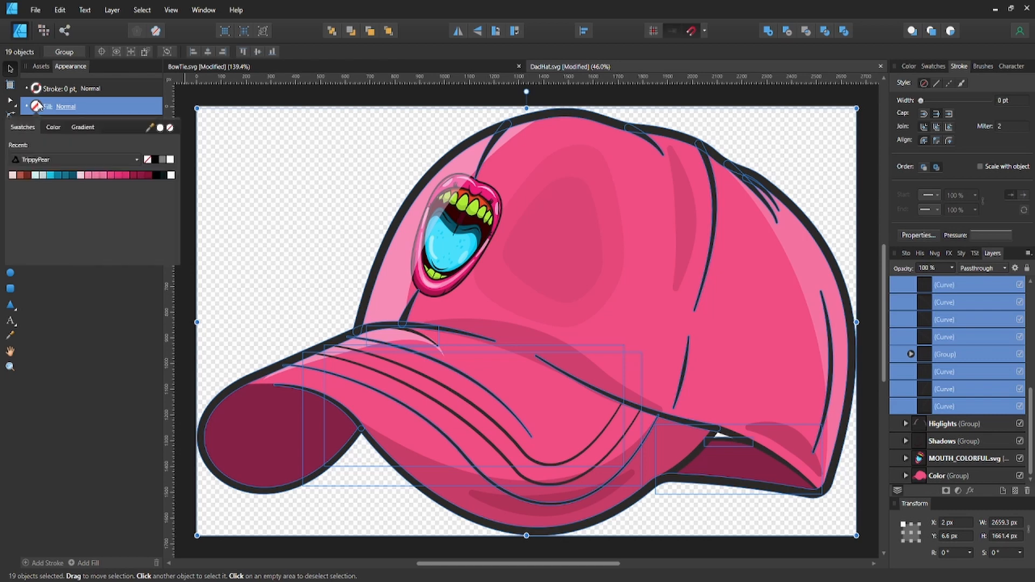
click(56, 127)
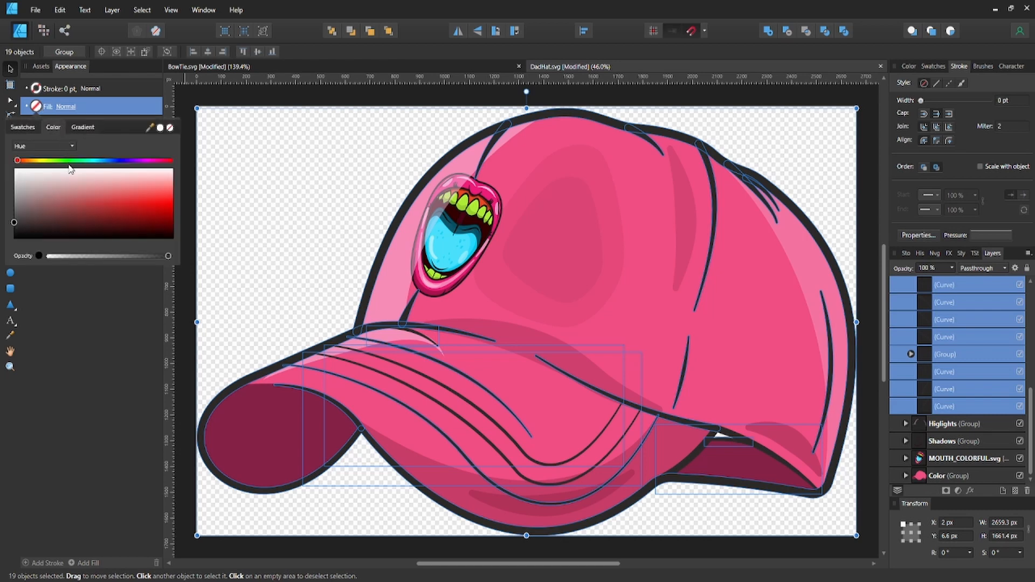
click(144, 160)
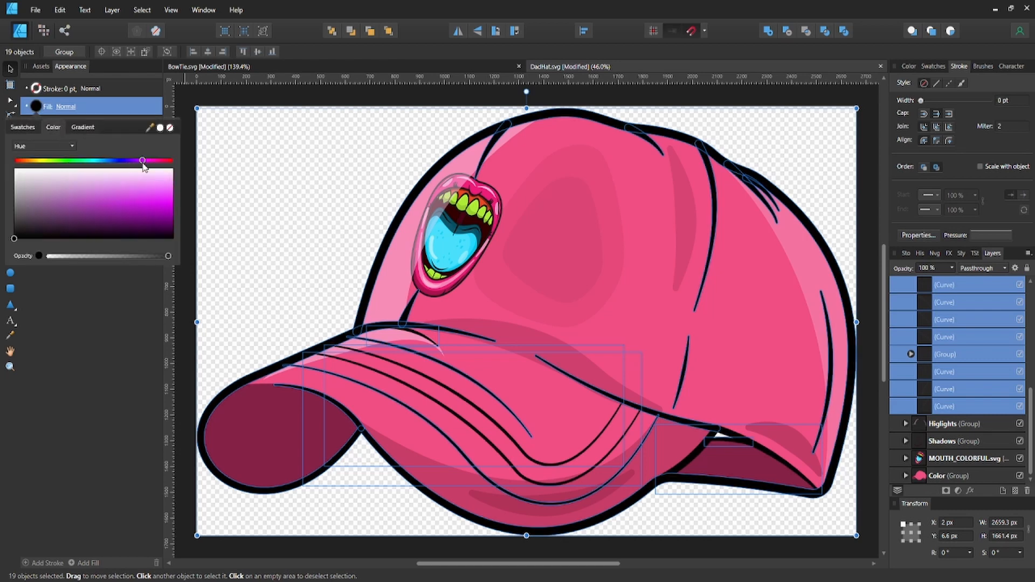
click(134, 210)
click(414, 240)
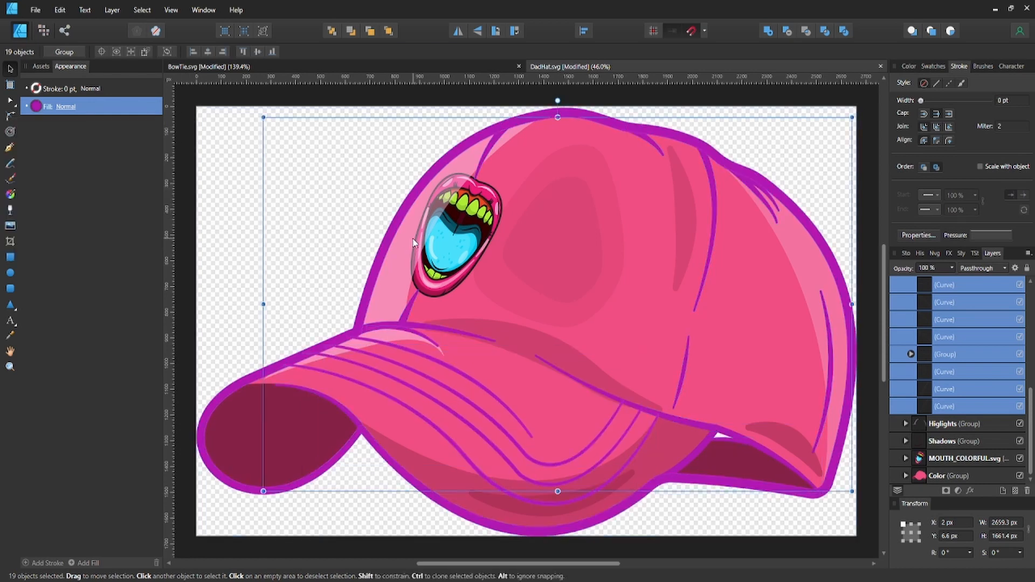
click(258, 202)
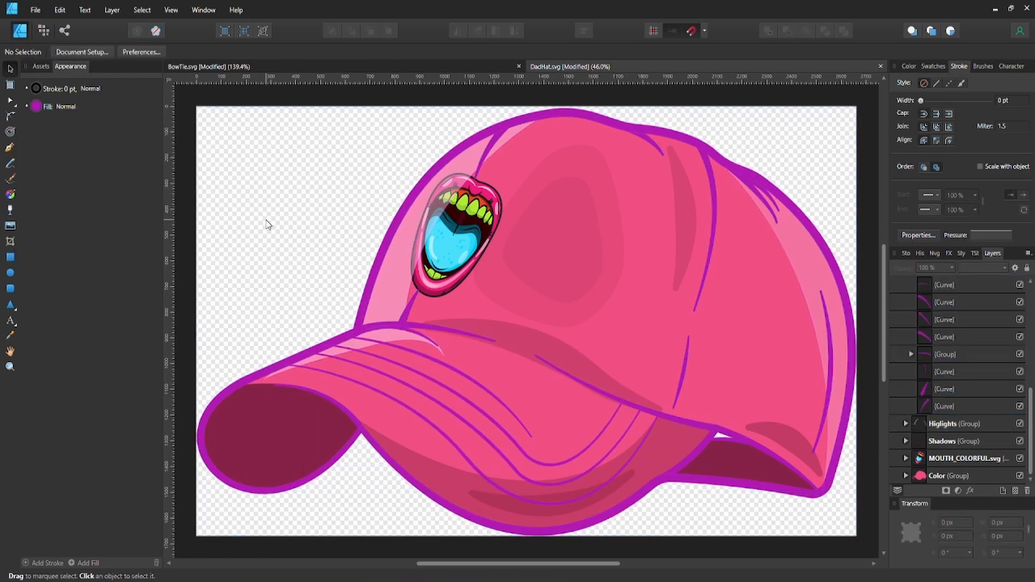
scroll(940, 338, up, 5)
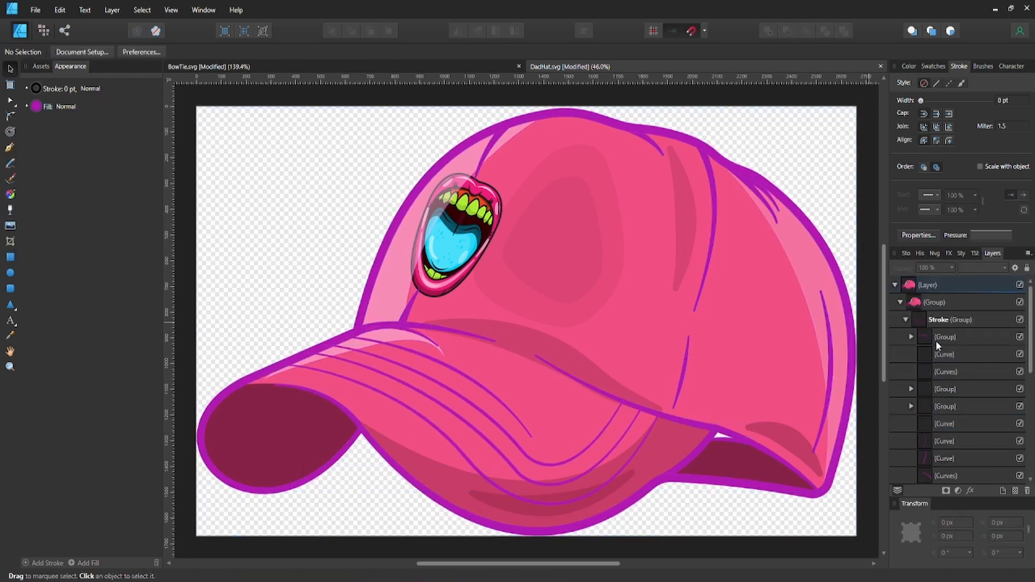
click(905, 320)
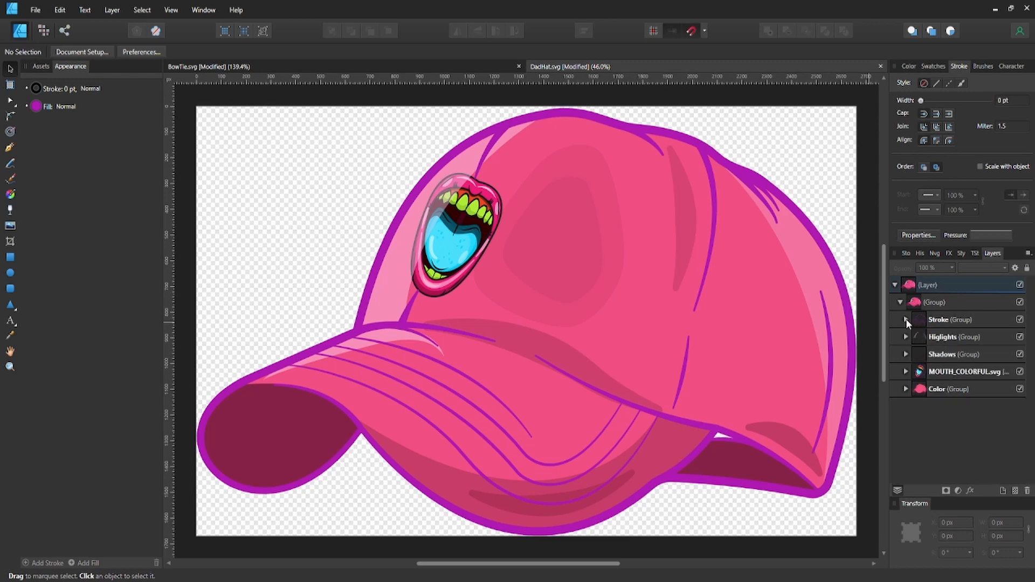
Step: Examine the individual curves and subgroups that make up the Stroke group
click(949, 321)
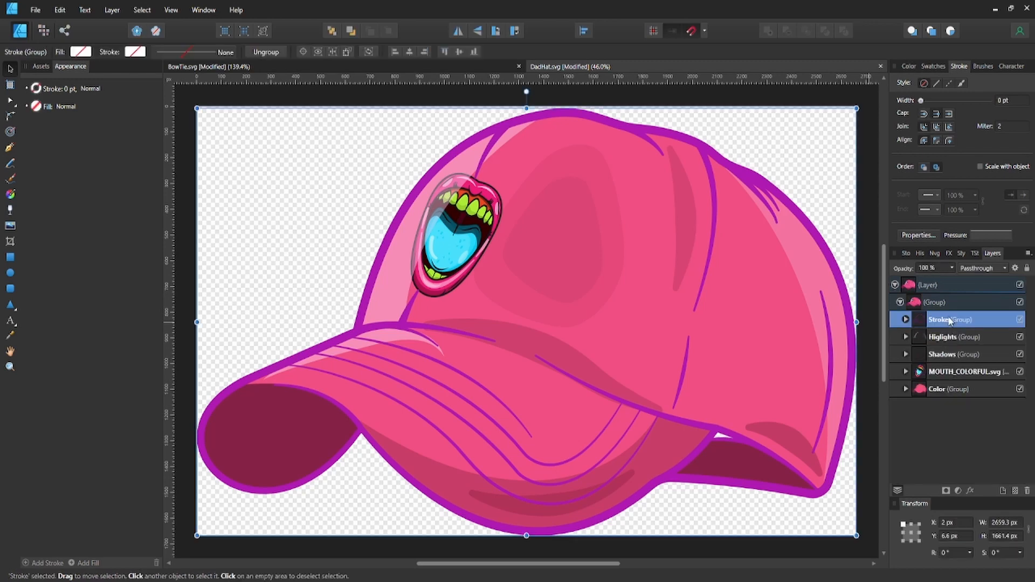
click(906, 319)
scroll(956, 393, down, 1)
scroll(956, 392, up, 1)
scroll(960, 394, down, 1)
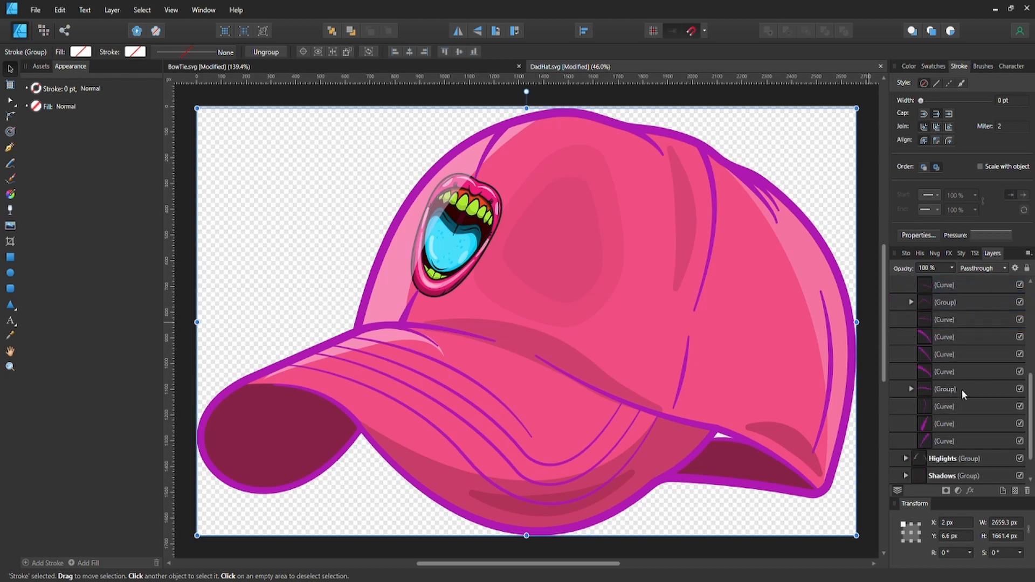
scroll(962, 386, up, 5)
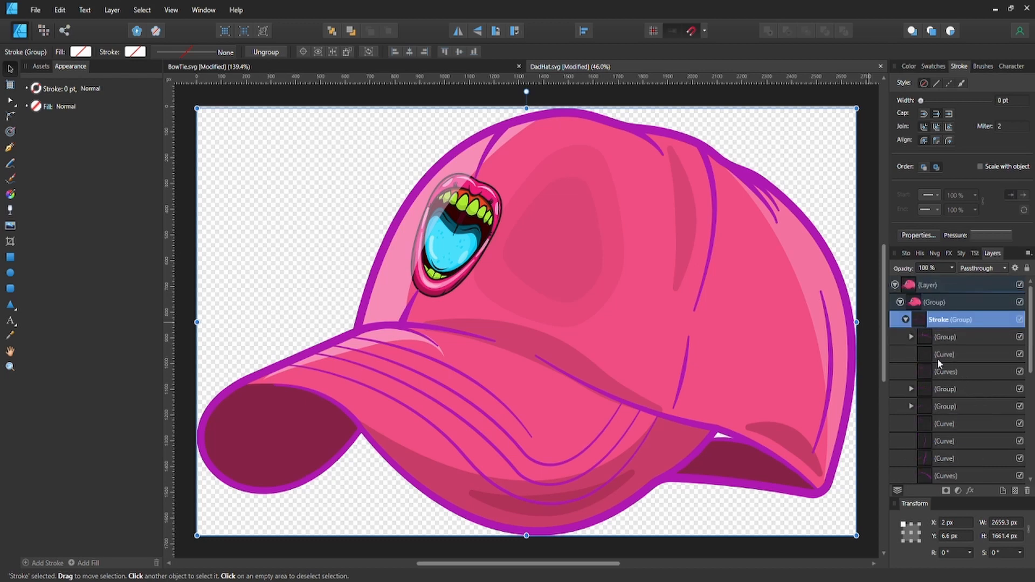
scroll(938, 360, down, 3)
scroll(939, 351, up, 3)
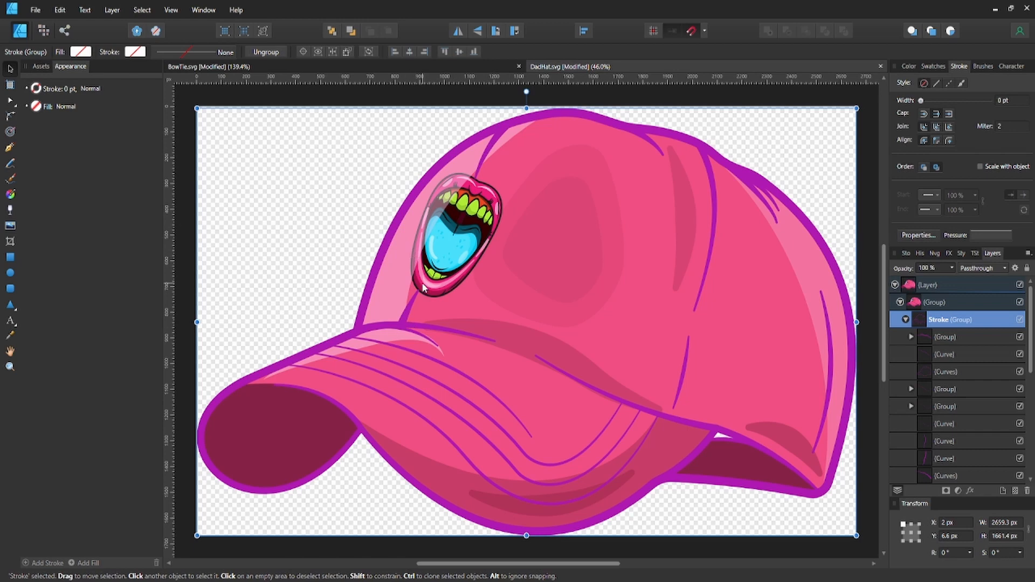
scroll(560, 359, down, 1)
scroll(598, 367, up, 1)
click(906, 320)
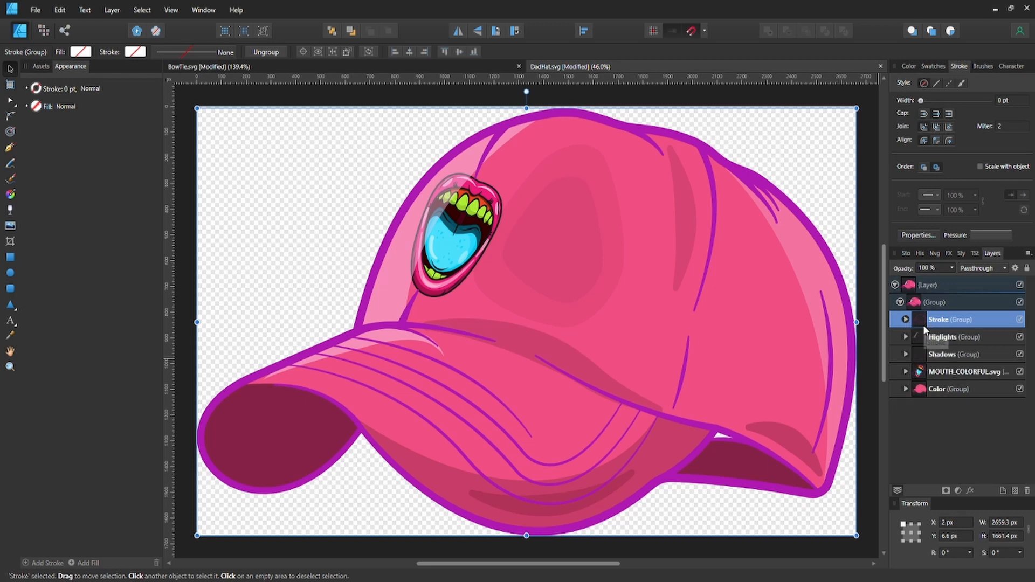
click(906, 320)
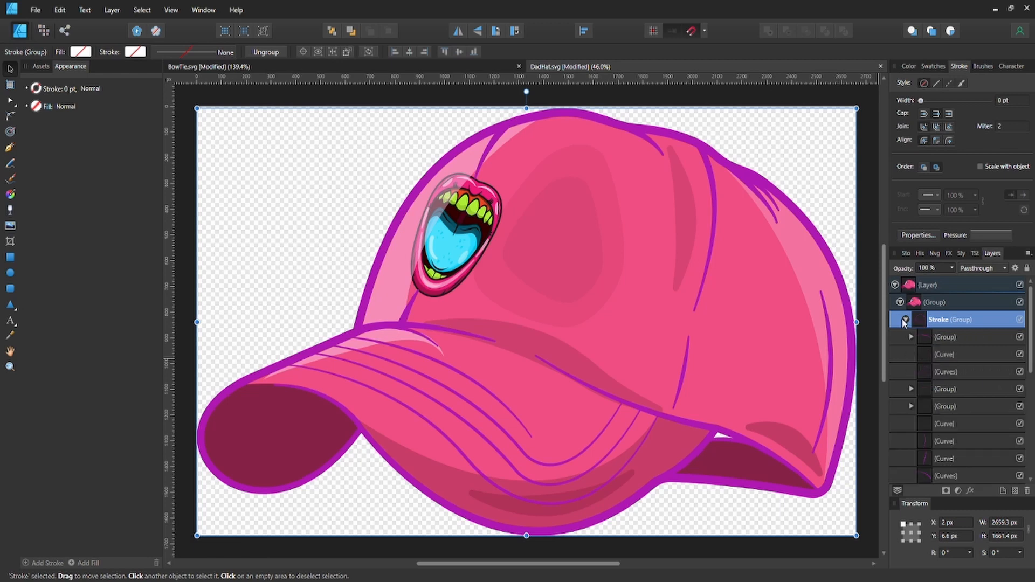
click(905, 320)
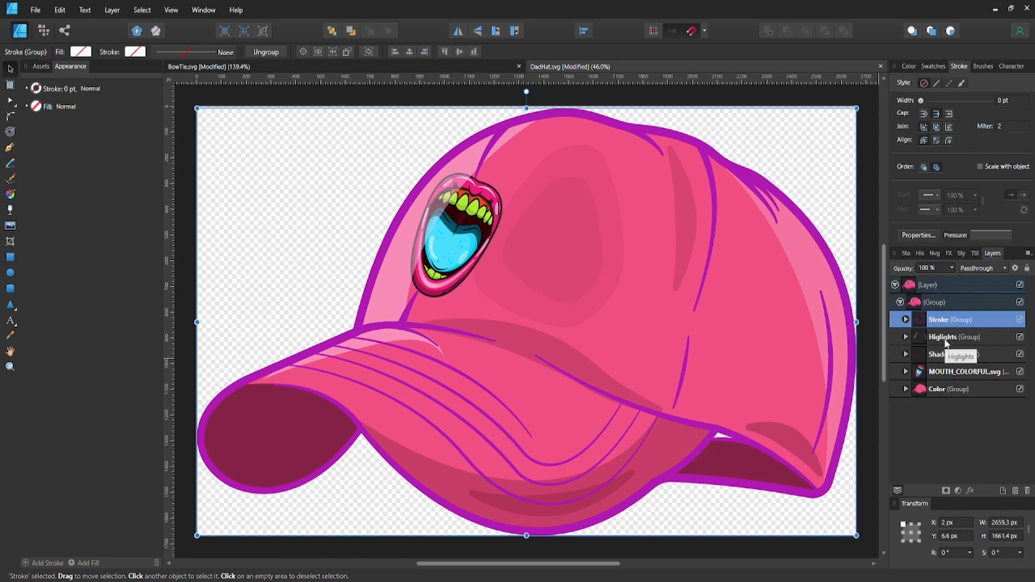
Step: Recolor the cap's crown by changing the fill of the bottom Curves object in the Color group to turquoise
click(918, 391)
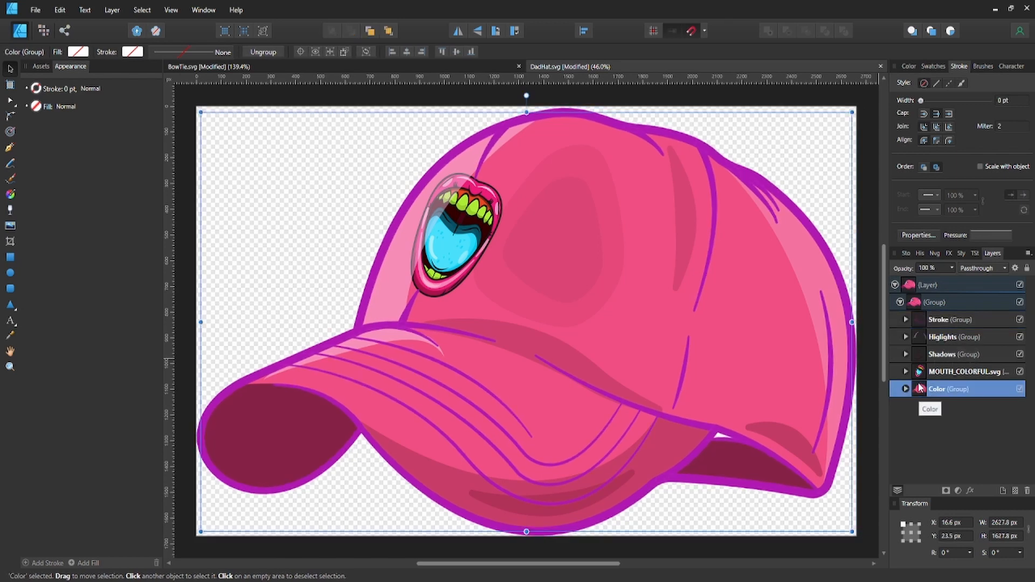
click(906, 389)
click(930, 480)
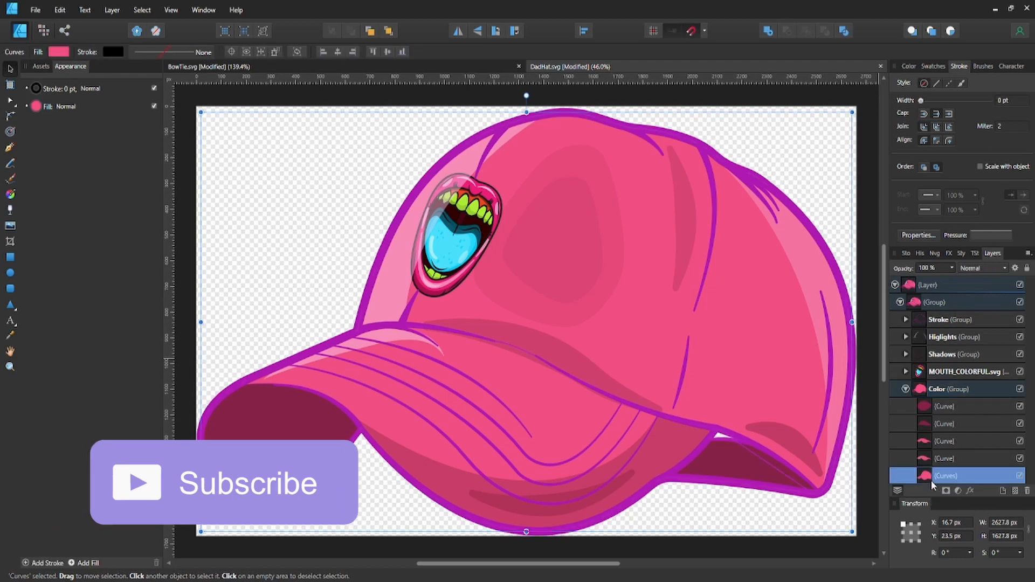
click(59, 52)
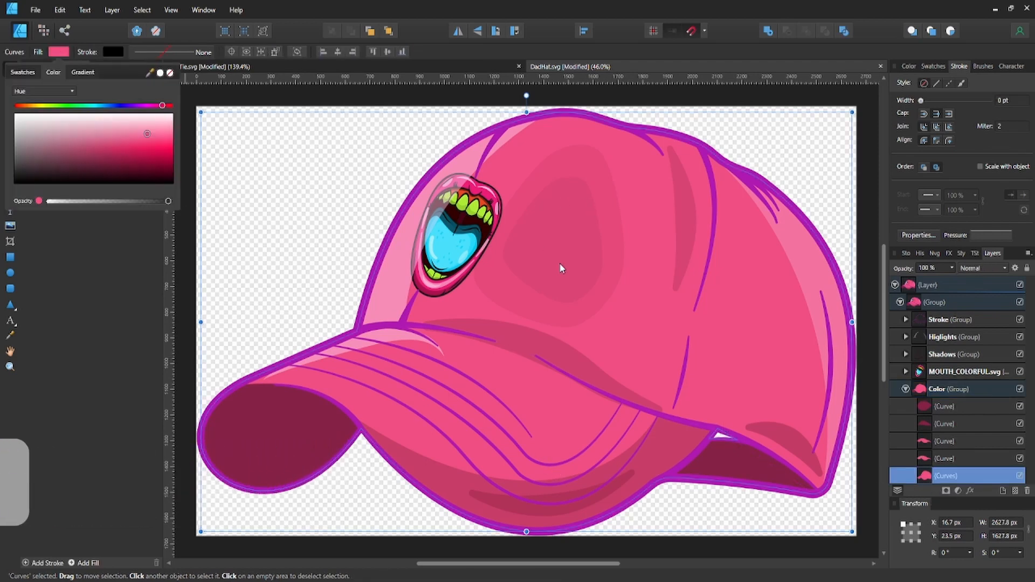
click(92, 106)
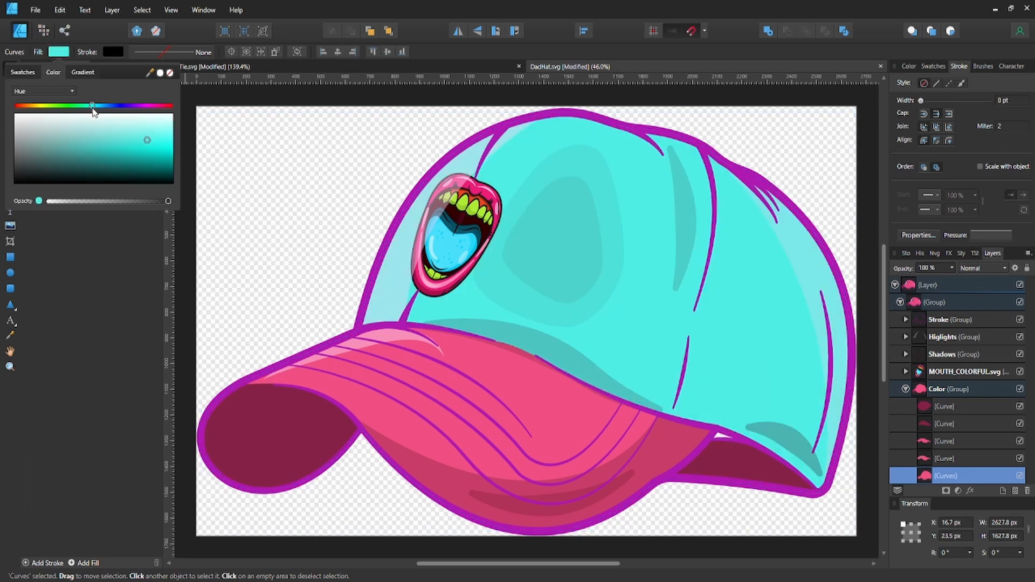
click(771, 155)
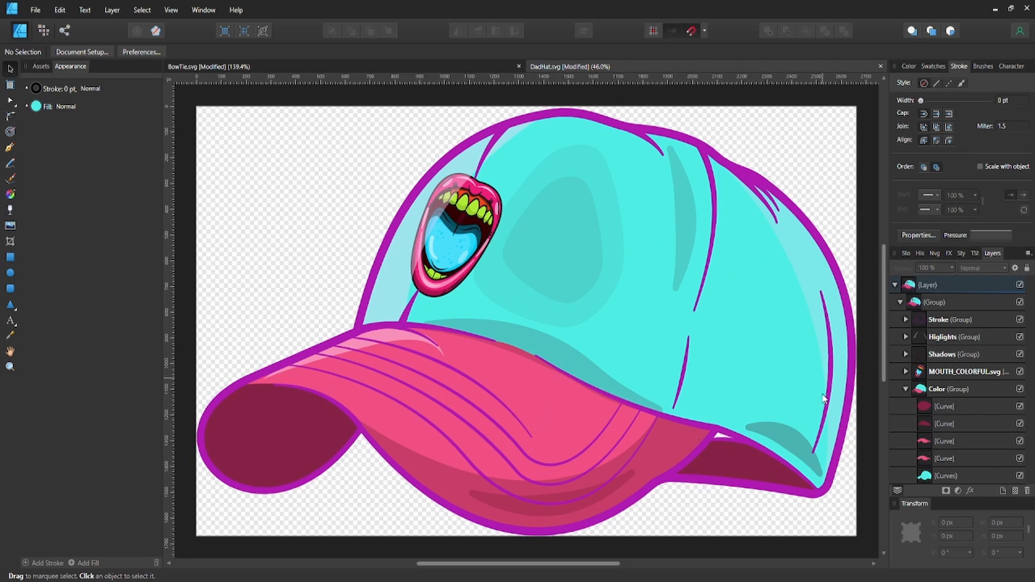
Step: Recolor the cap's brim by changing the fill of its curve in the Color group to yellow
click(923, 442)
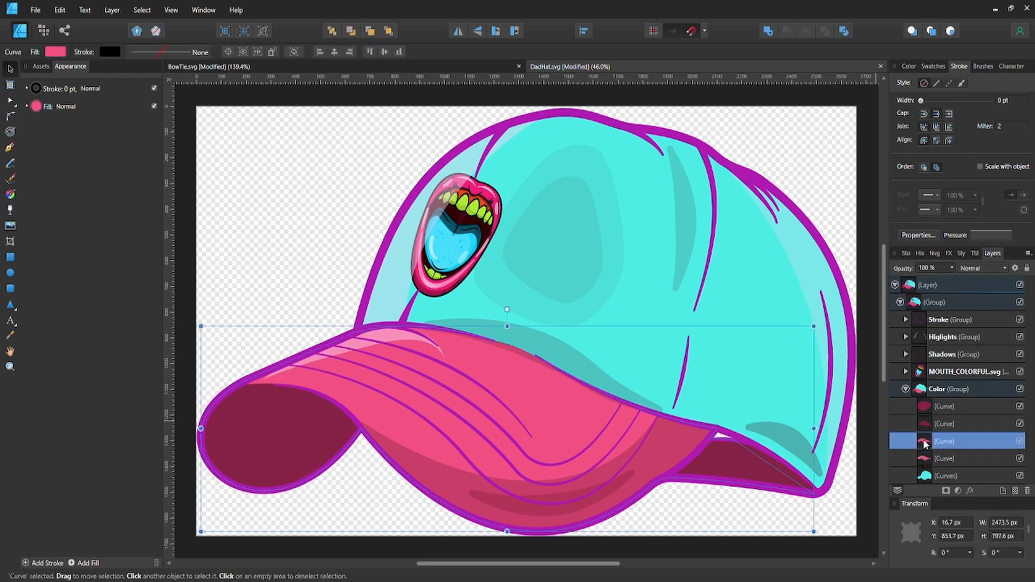
click(59, 52)
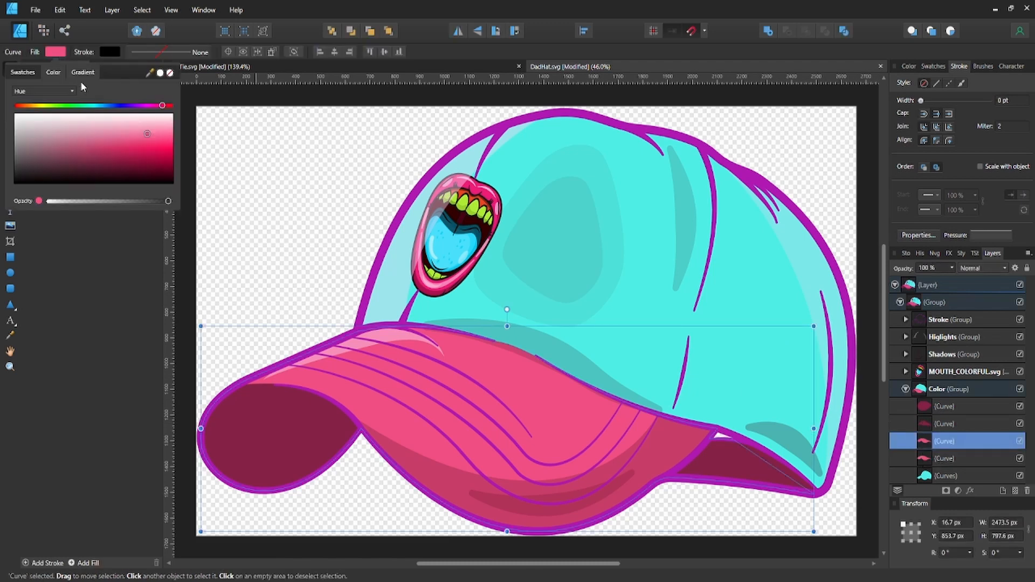
click(41, 106)
click(263, 214)
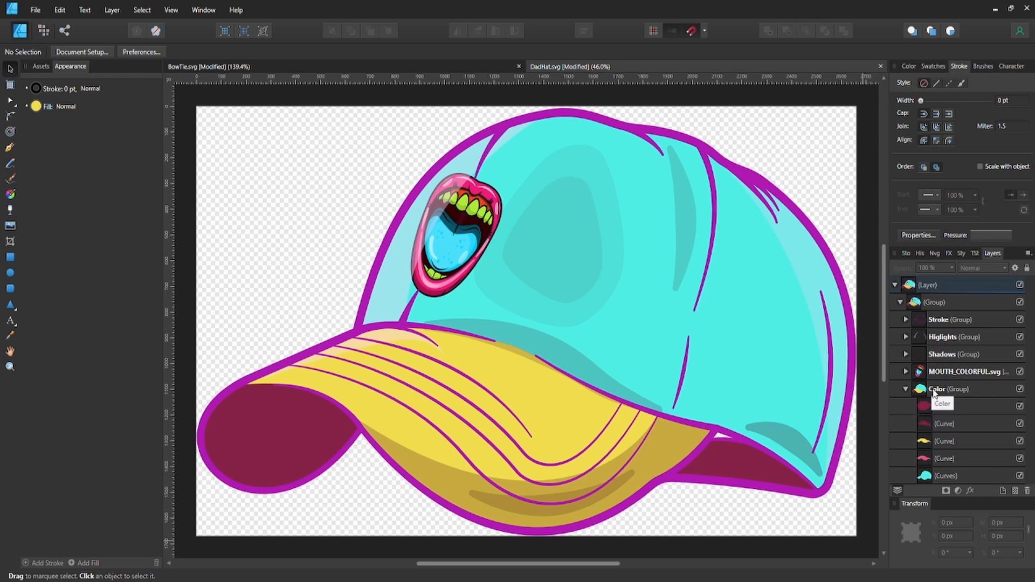
click(900, 302)
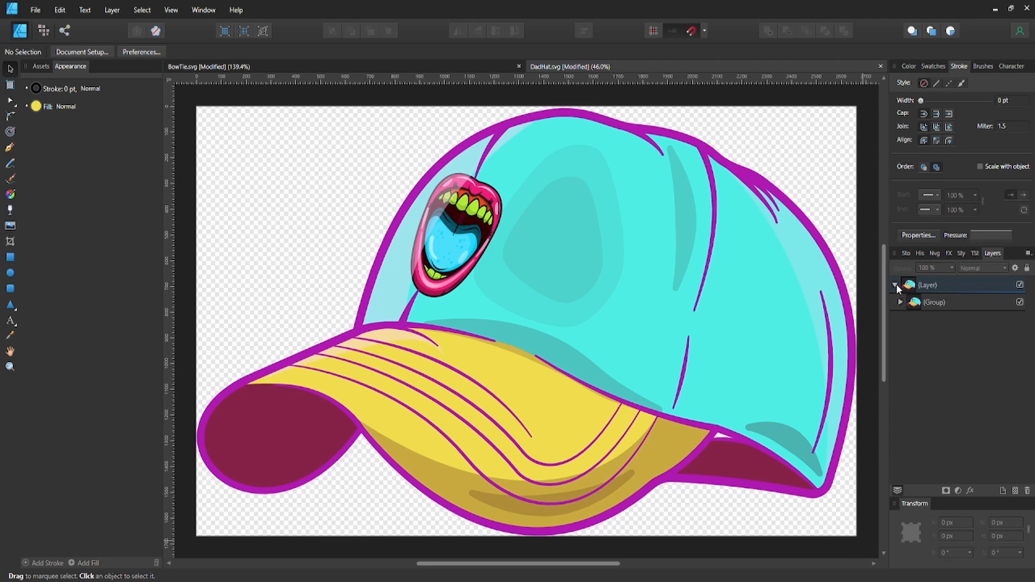
click(895, 286)
click(895, 284)
click(899, 302)
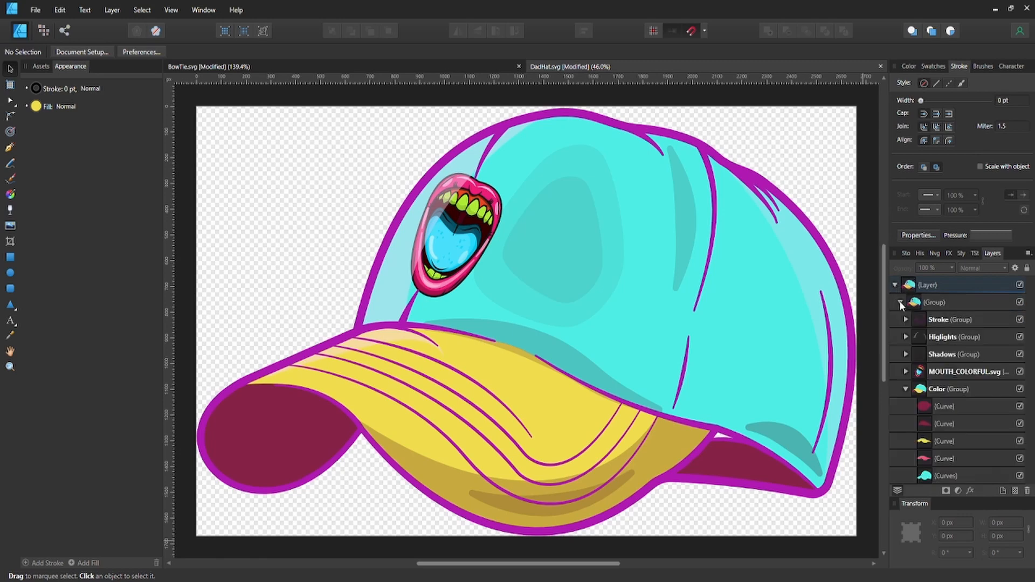
Step: Rename the turquoise crown's Curves object in the Color group as "Top of hayt"
click(941, 322)
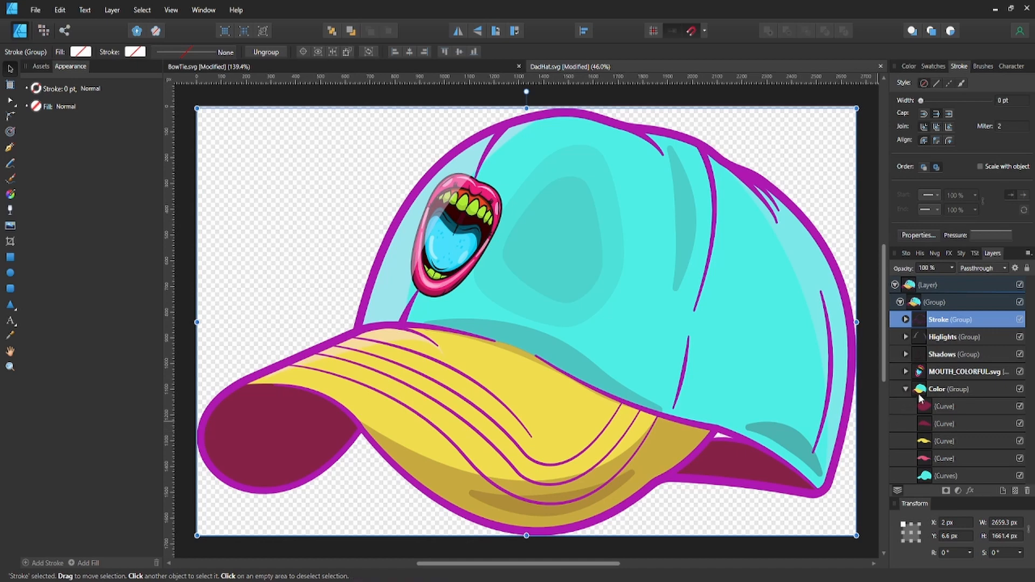
click(927, 478)
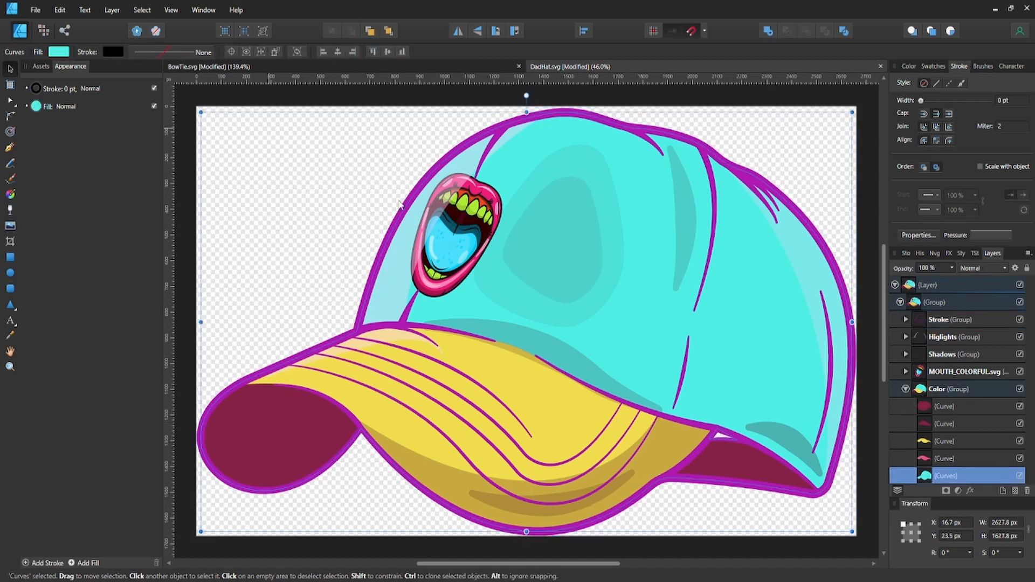
double_click(948, 474)
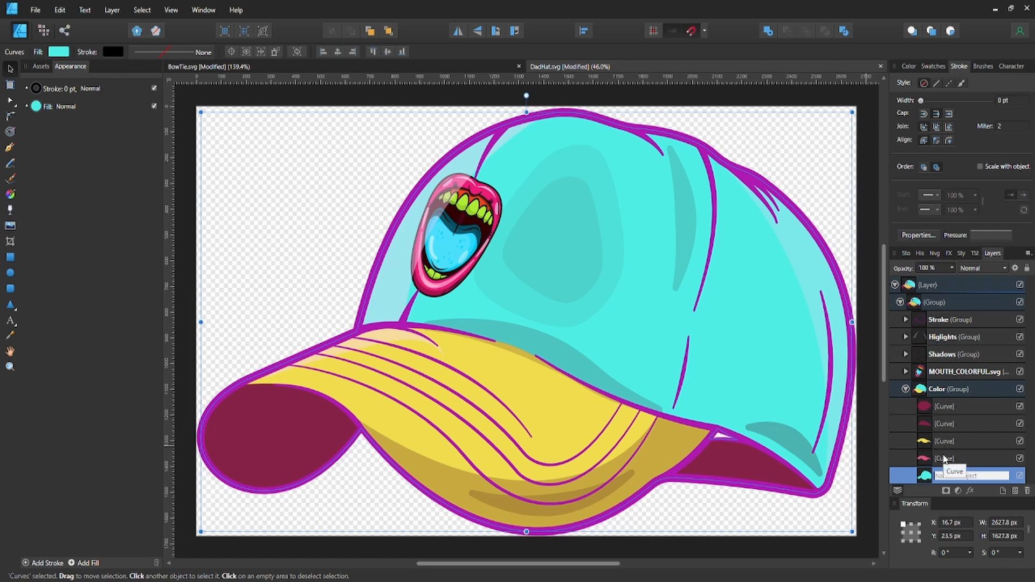
text(Top of hayt)
key(Return)
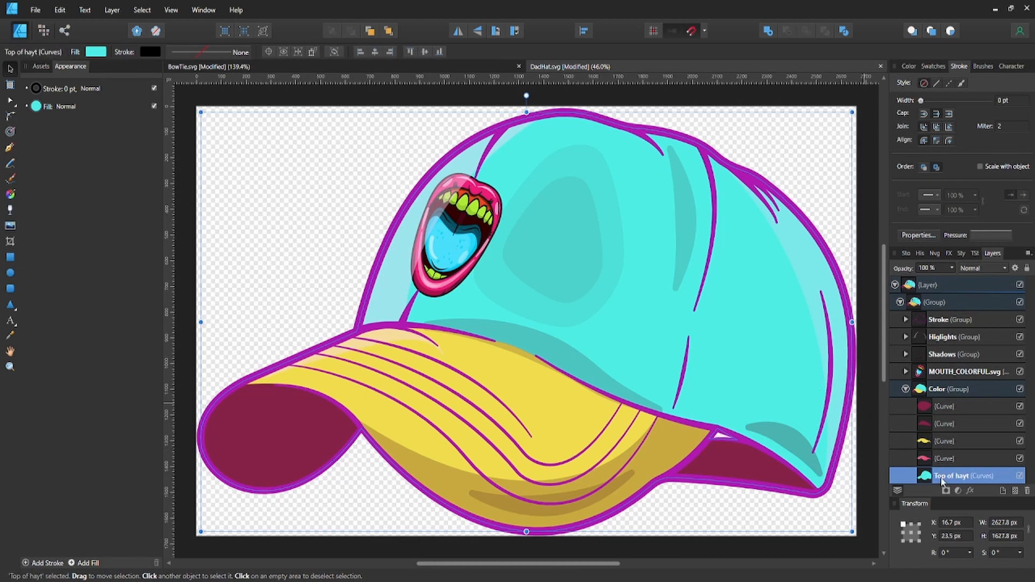
Step: Recolor the cap's crown by changing the fill of its renamed Curves object to orange
click(98, 52)
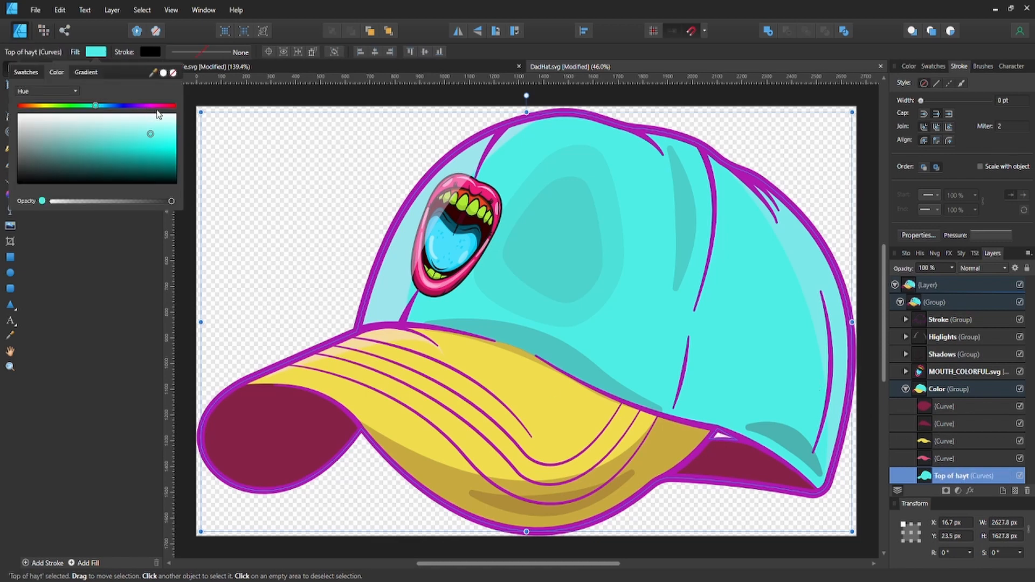
drag(175, 105, 27, 111)
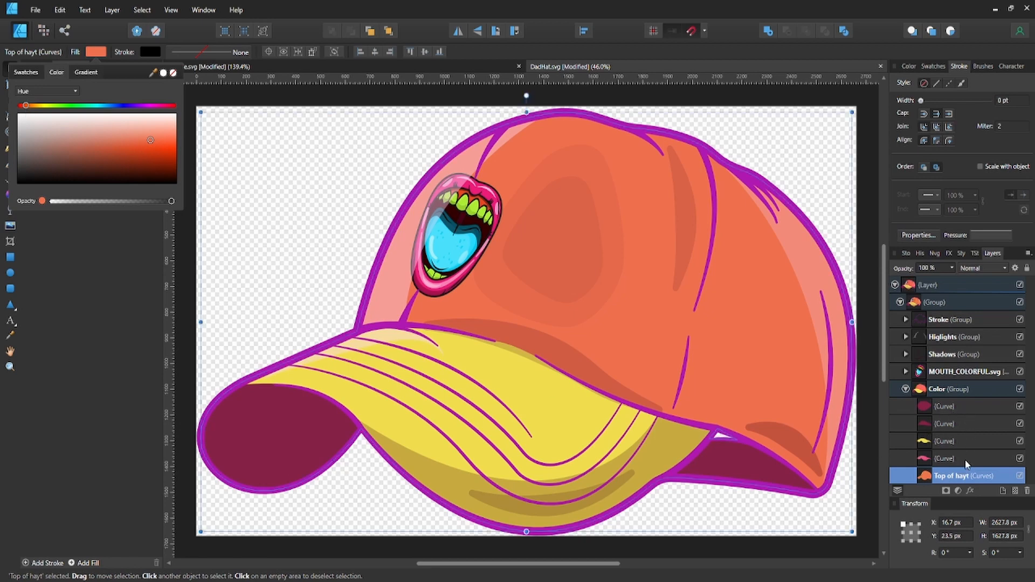
click(908, 391)
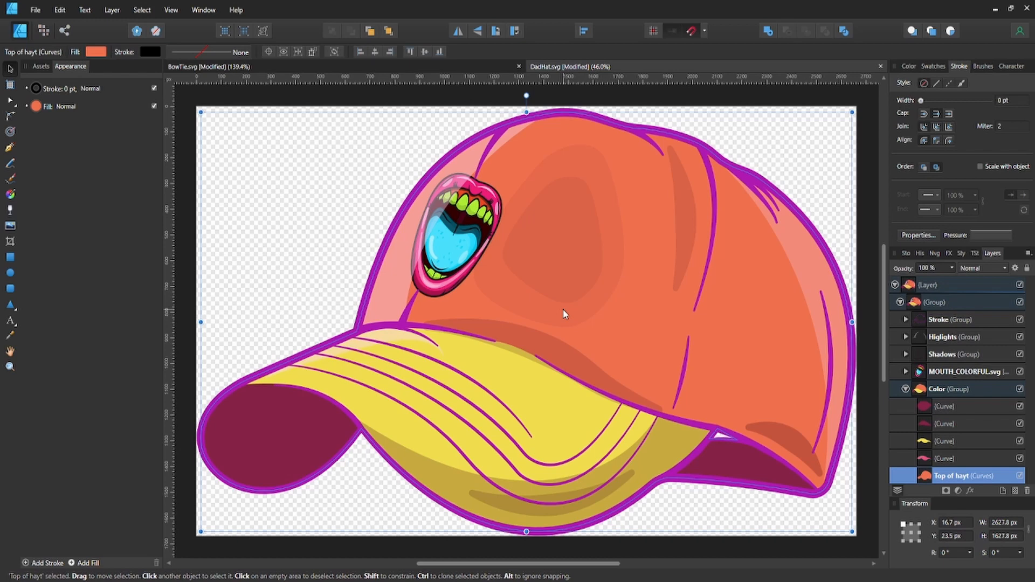
Step: Switch to the BowTie.svg document and look through the list of groups inside the Bow group
click(444, 71)
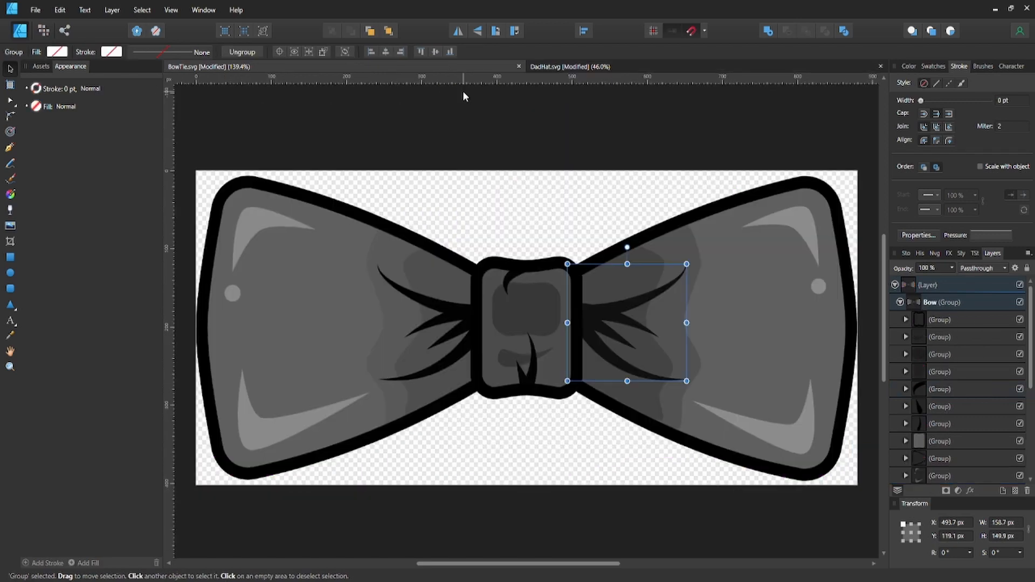
click(490, 154)
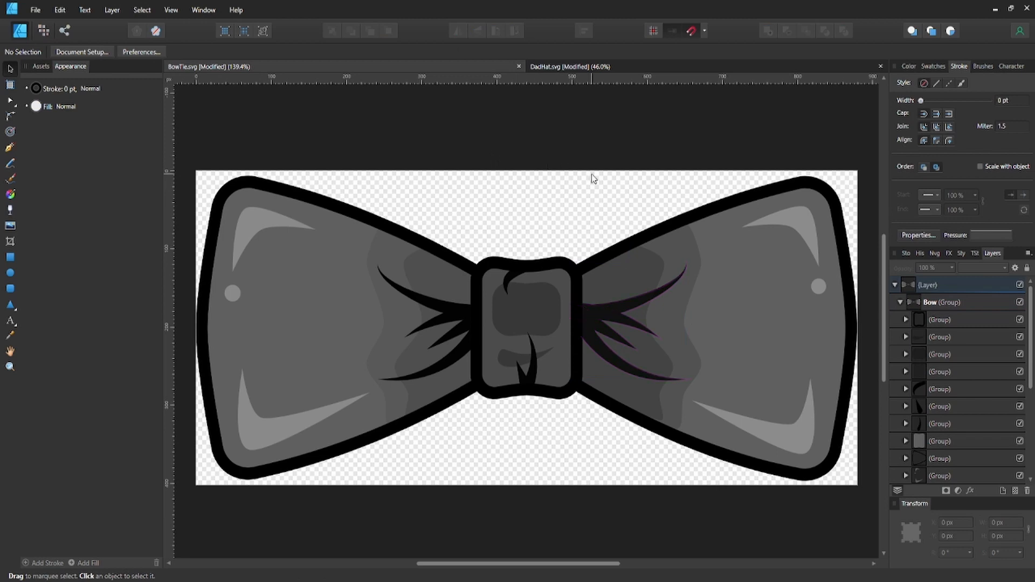
click(895, 286)
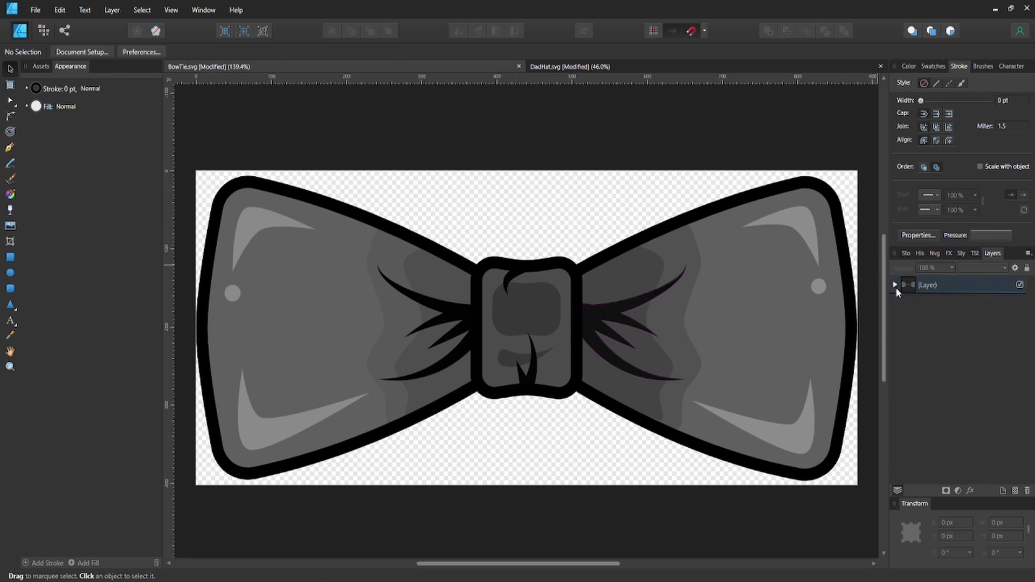
click(894, 286)
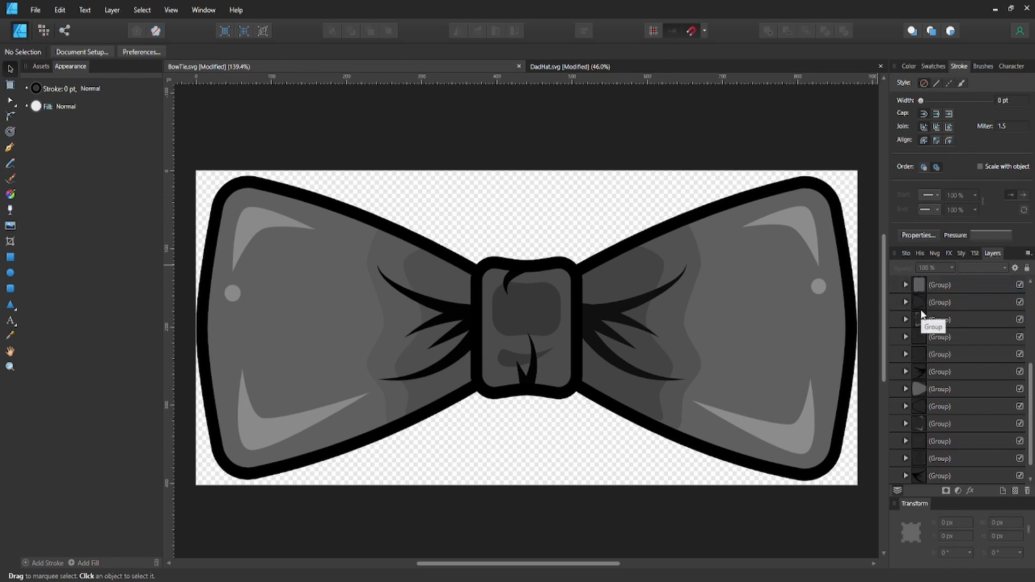
scroll(933, 450, down, 1)
scroll(933, 451, down, 3)
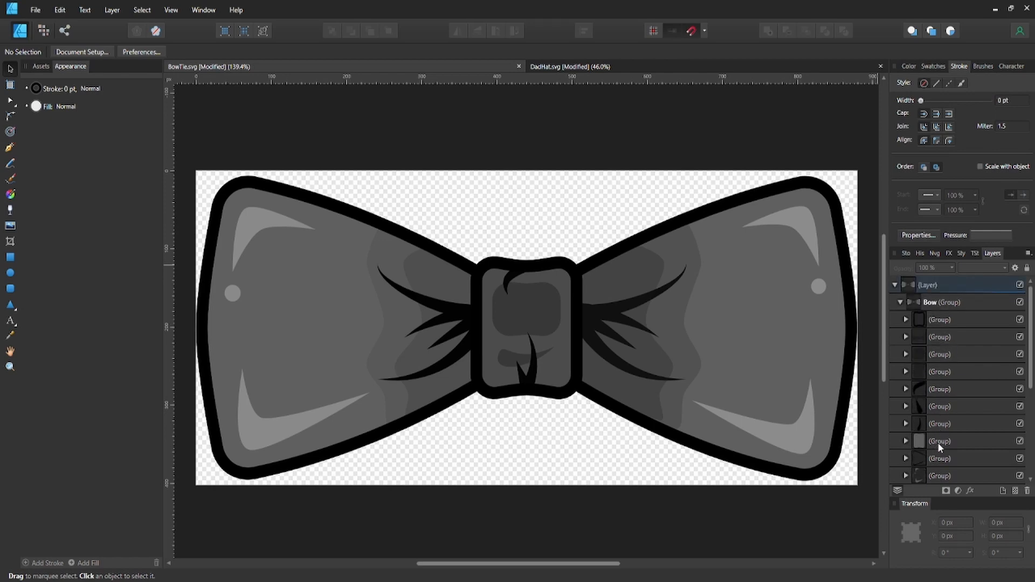
scroll(949, 419, up, 4)
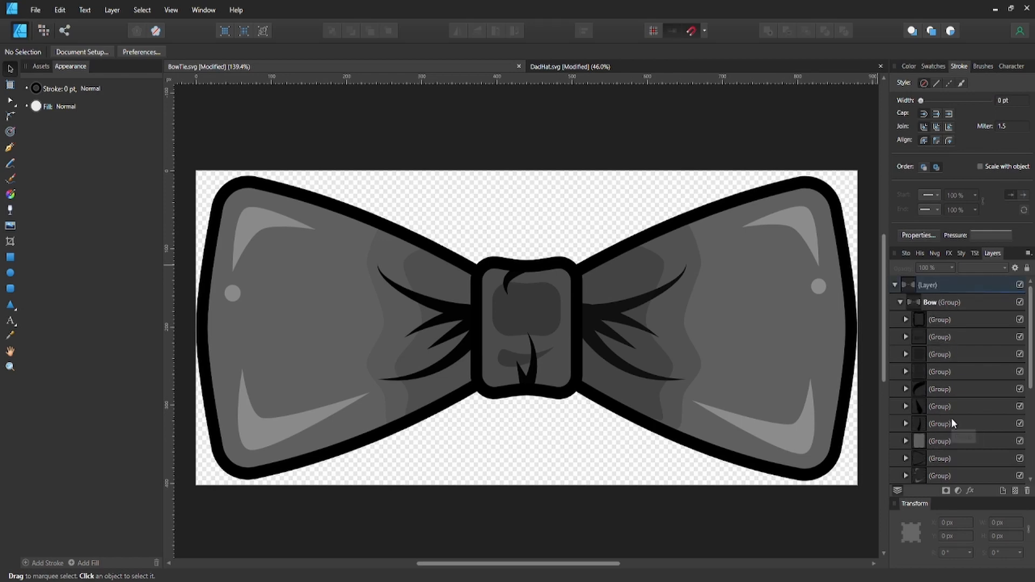
Step: Examine which parts of the bow tie the unnamed groups hold, checking the knot, side outlines, shadows and fold lines
click(948, 320)
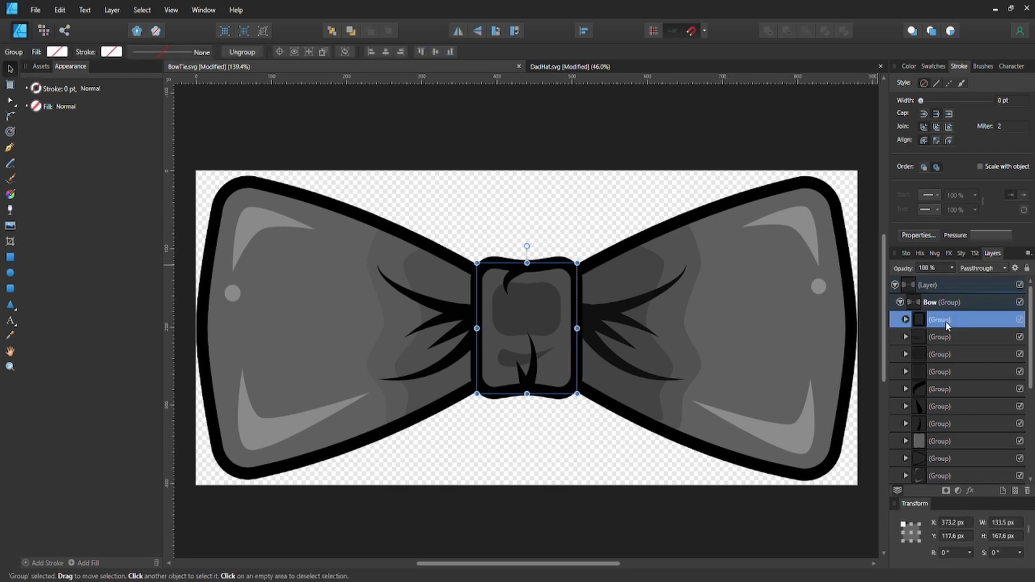
click(935, 386)
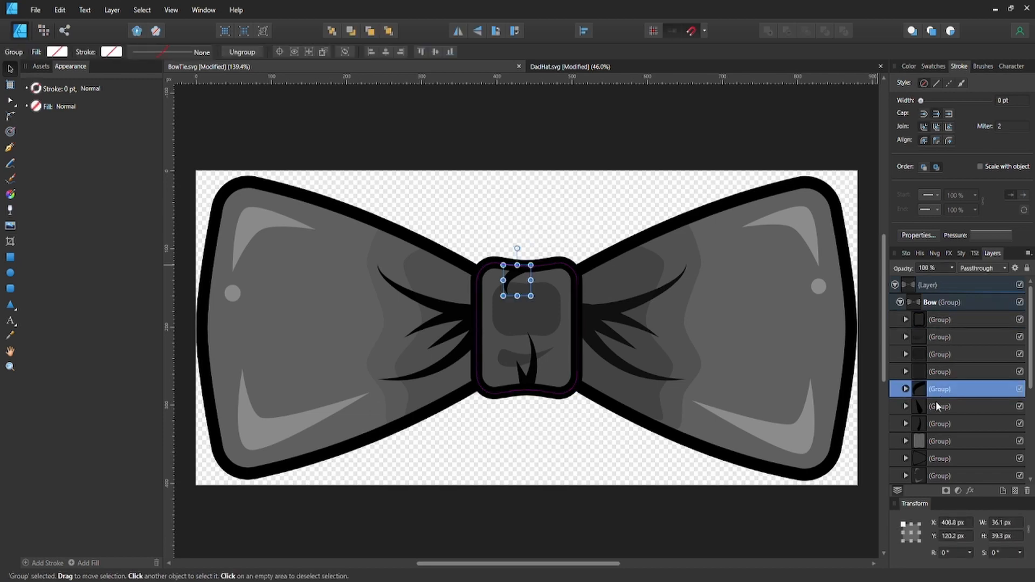
click(937, 411)
scroll(939, 409, down, 3)
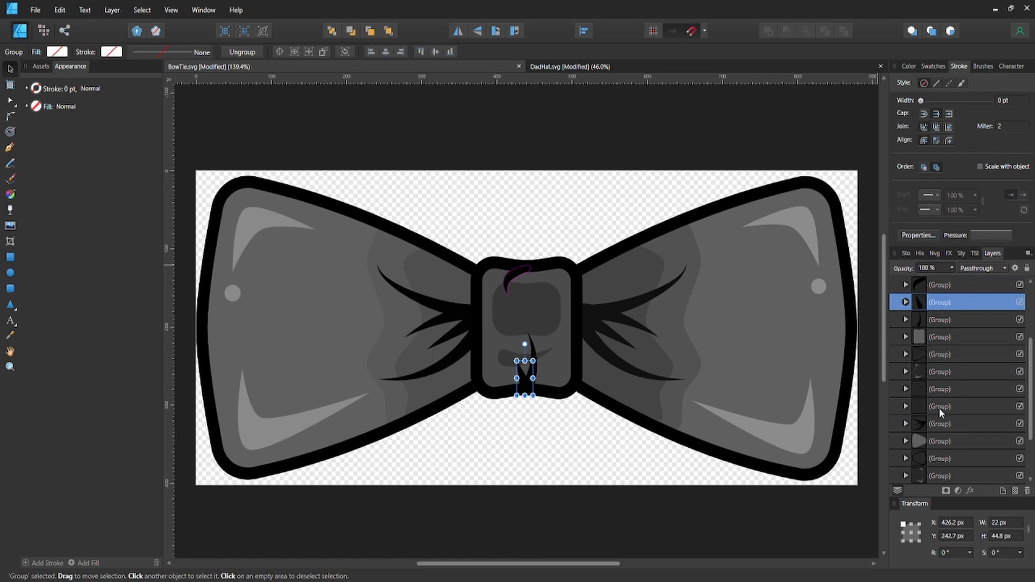
click(942, 337)
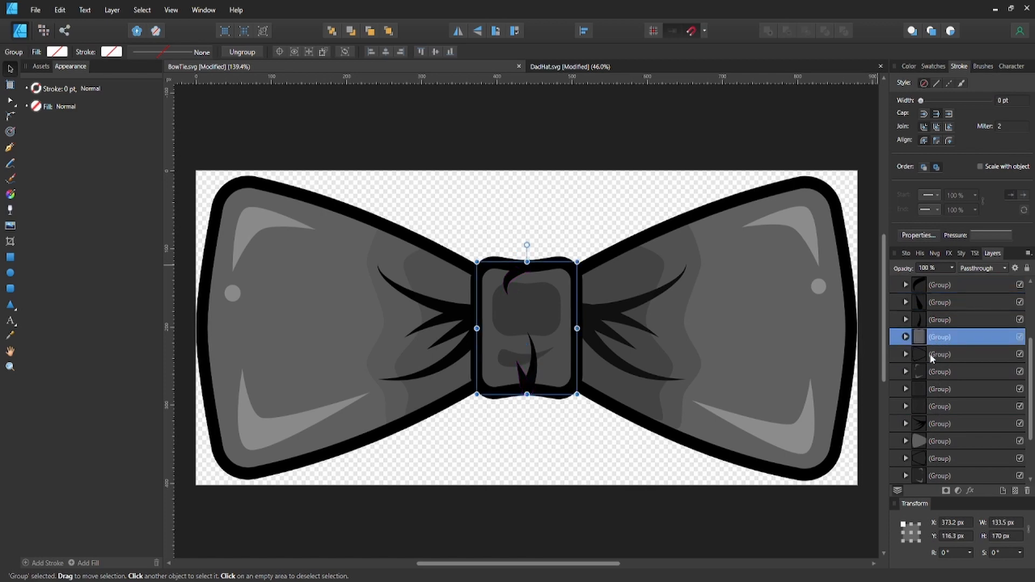
click(932, 357)
scroll(932, 357, down, 2)
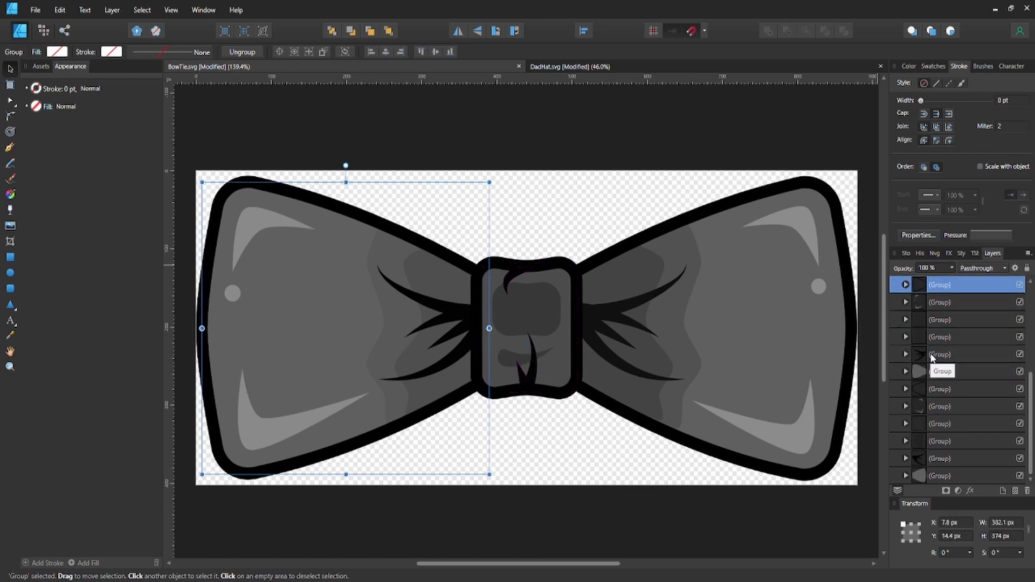
click(936, 389)
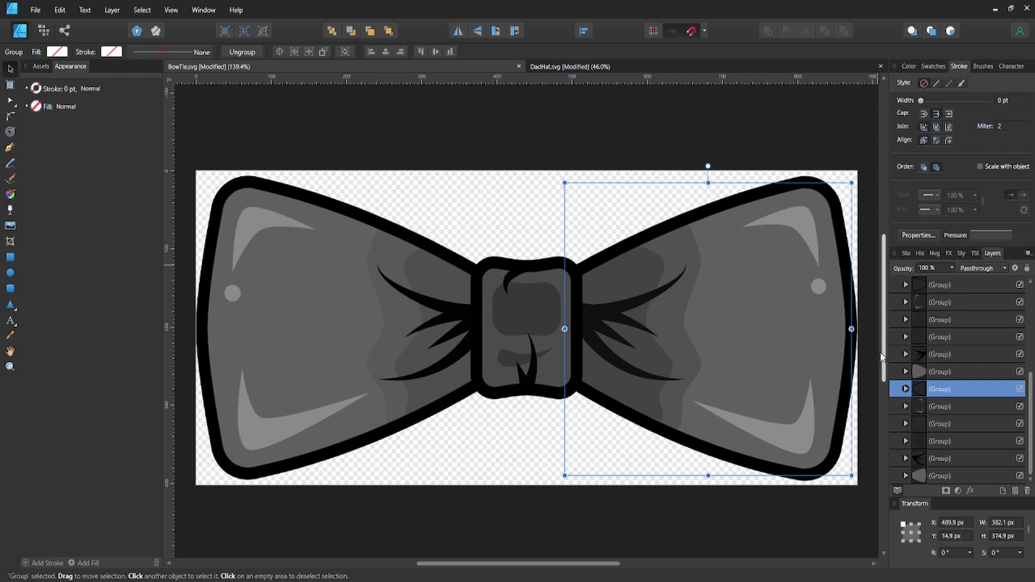
shift+click(342, 209)
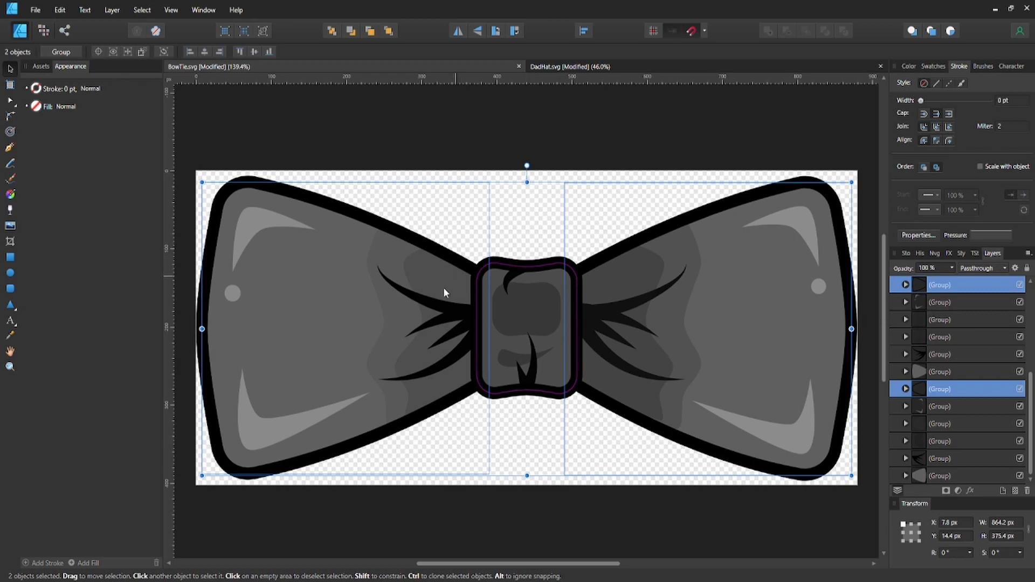
shift+click(438, 310)
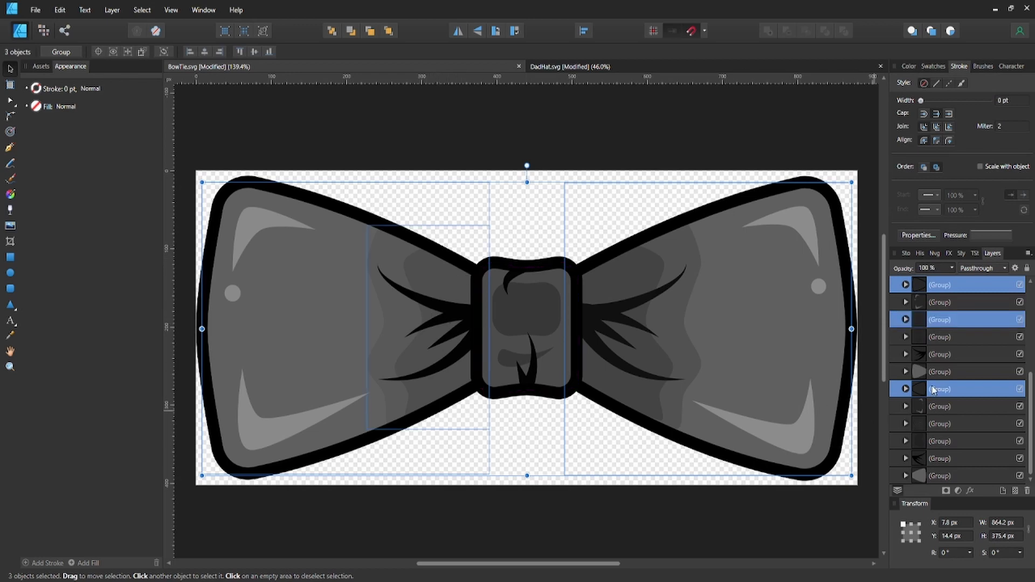
click(938, 356)
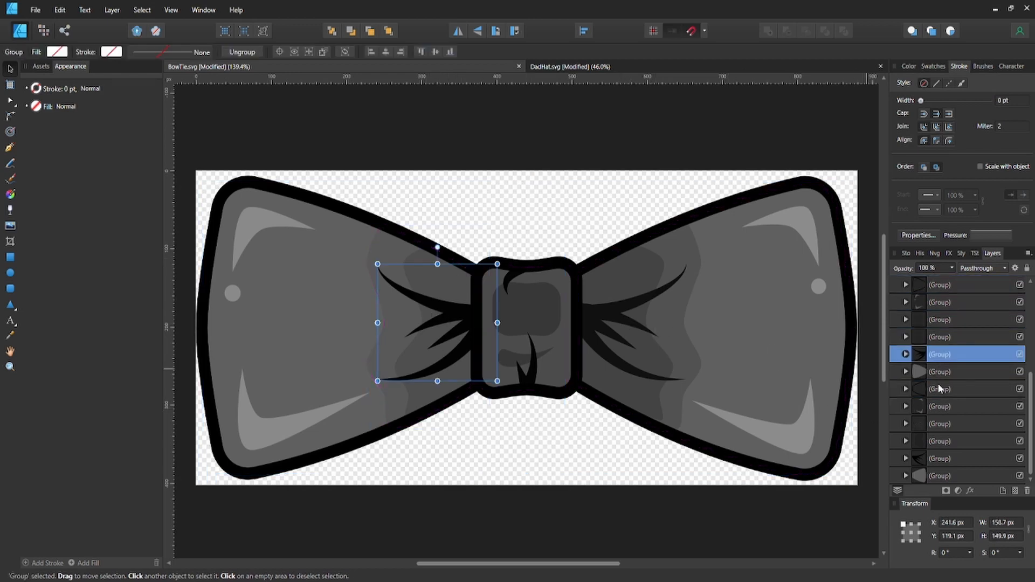
click(928, 456)
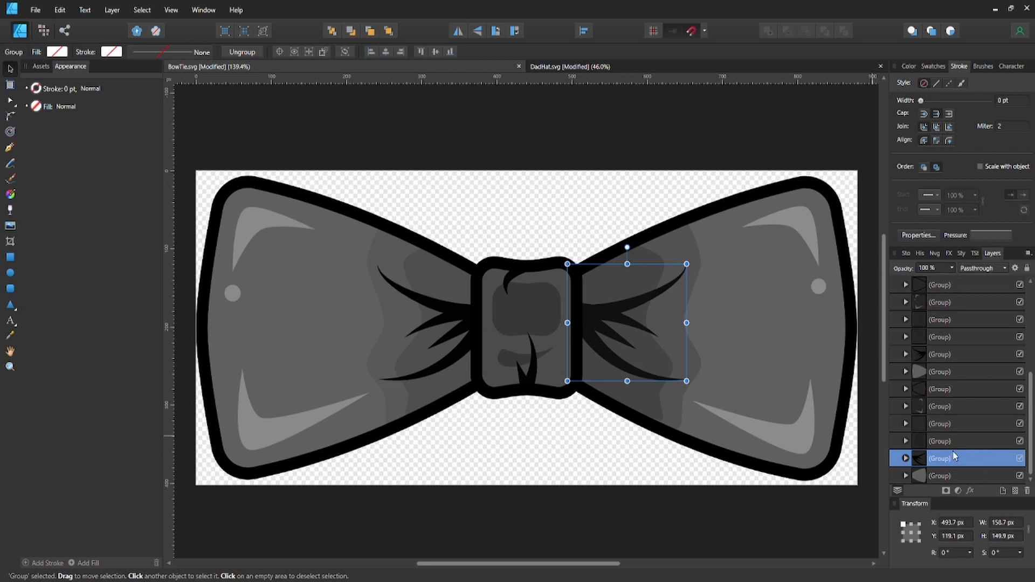
scroll(940, 458, up, 5)
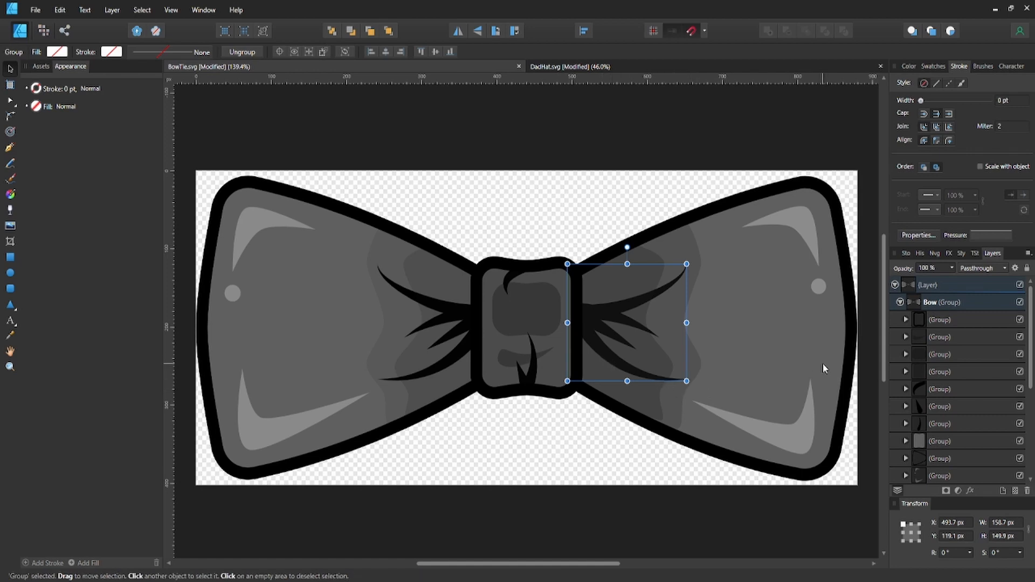
scroll(943, 359, down, 5)
scroll(944, 408, up, 5)
click(900, 303)
click(898, 304)
scroll(347, 326, right, 1)
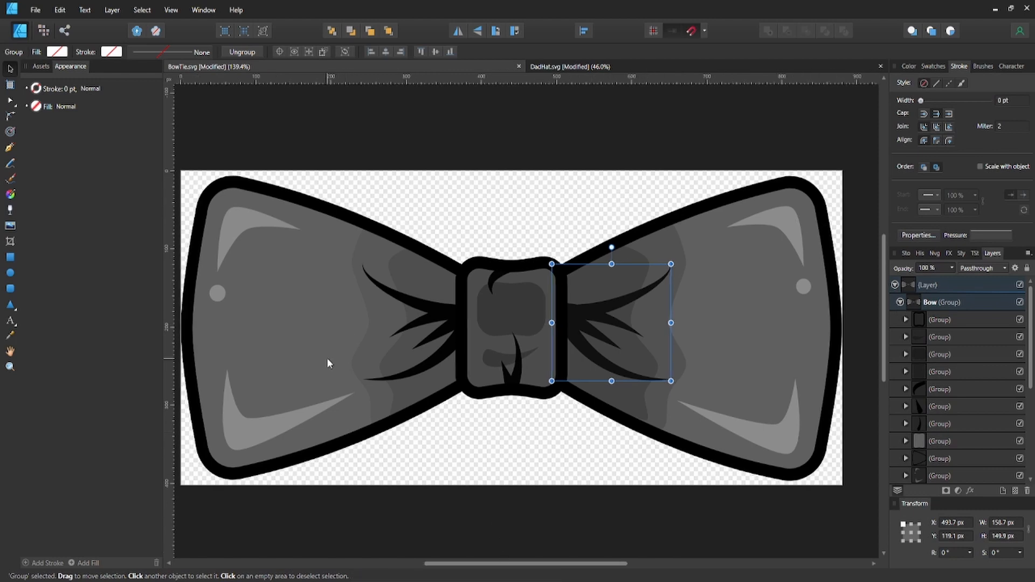